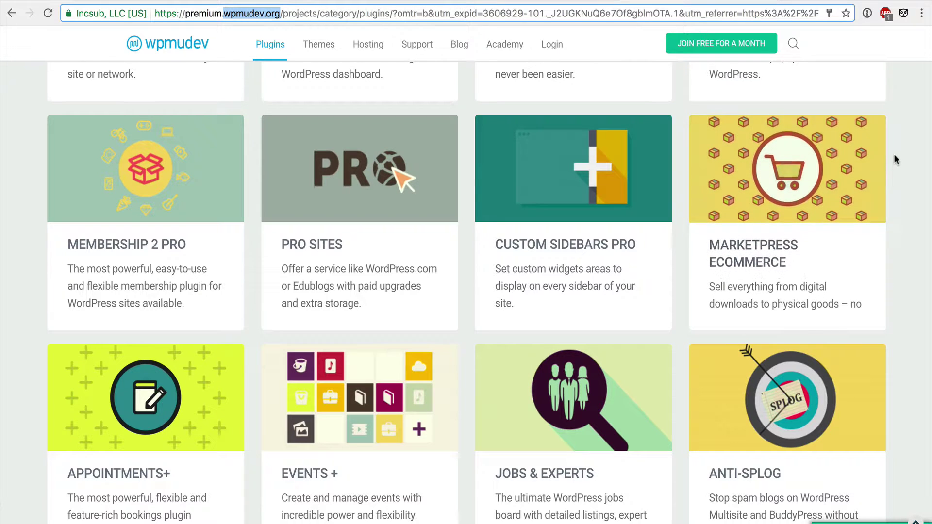
Scroll the plugin catalog down to the Cloner, Fundraising, Autoblog and Terms of Service rows.
scroll(860, 155, down, 1)
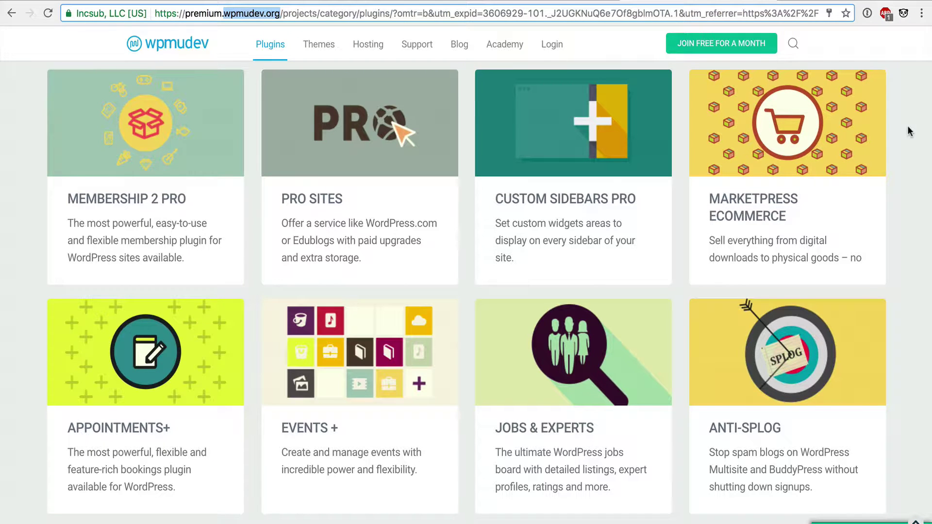
scroll(908, 126, down, 2)
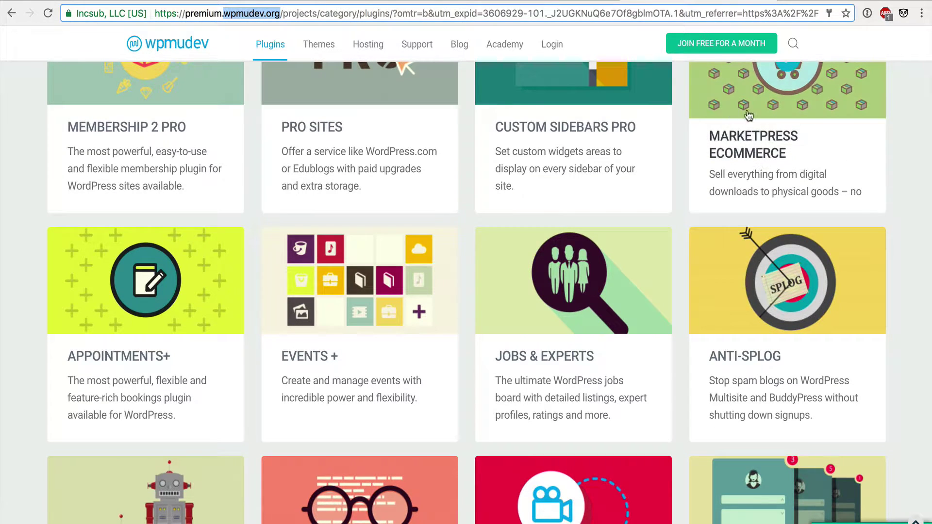
scroll(884, 148, down, 3)
scroll(887, 147, down, 5)
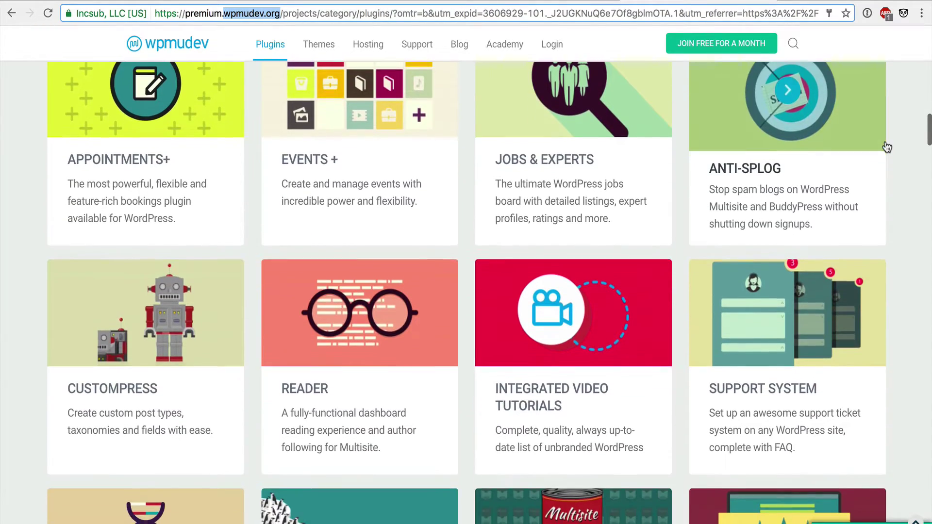
scroll(890, 141, down, 3)
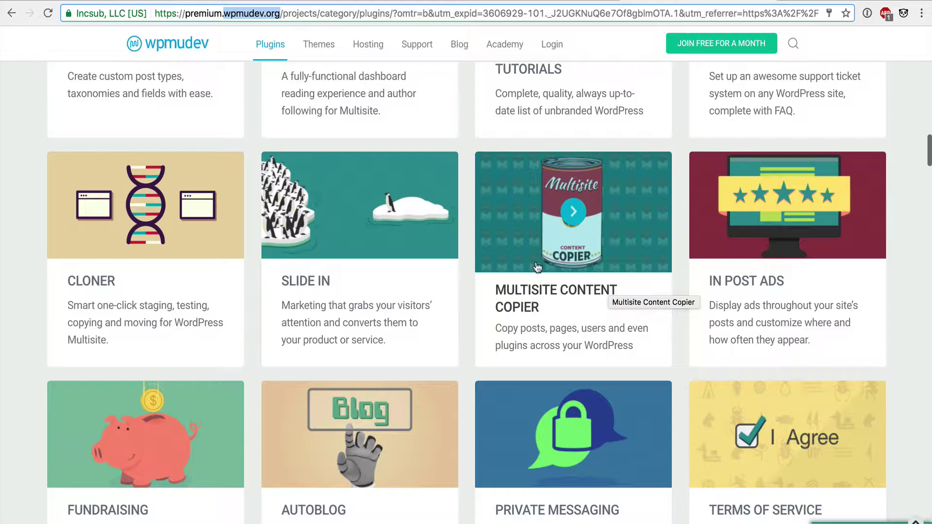
mouse_move(563, 258)
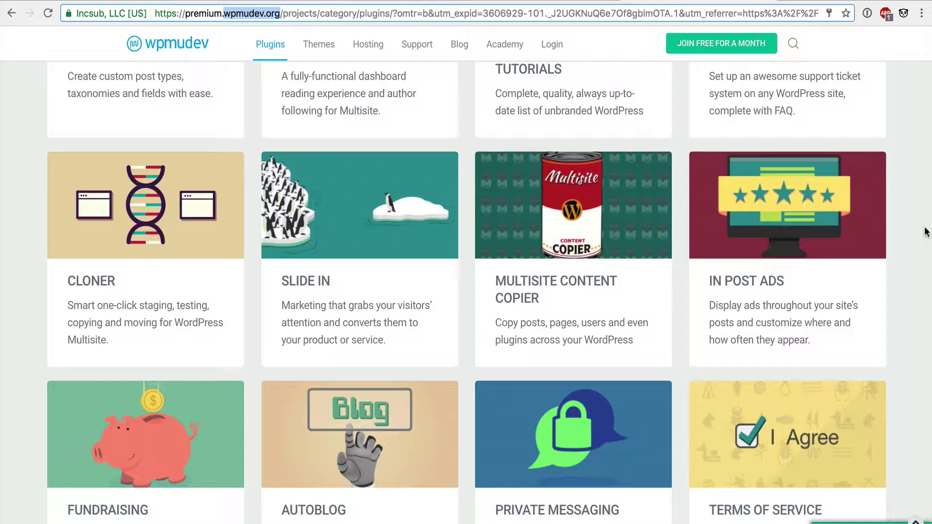
scroll(439, 428, down, 3)
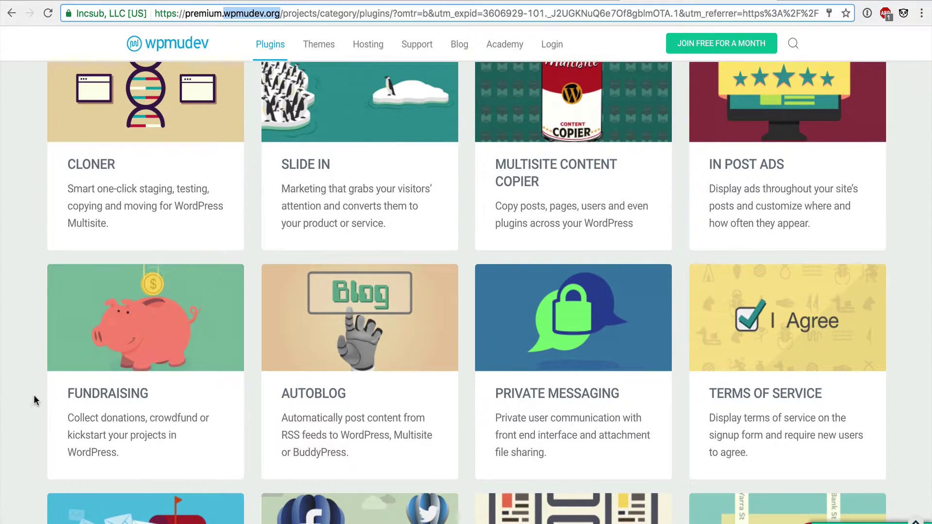
Scroll past E-Newsletter, Forums, MailChimp Integration and User Reports to the Pay With a Like row.
scroll(34, 396, down, 2)
scroll(34, 396, down, 5)
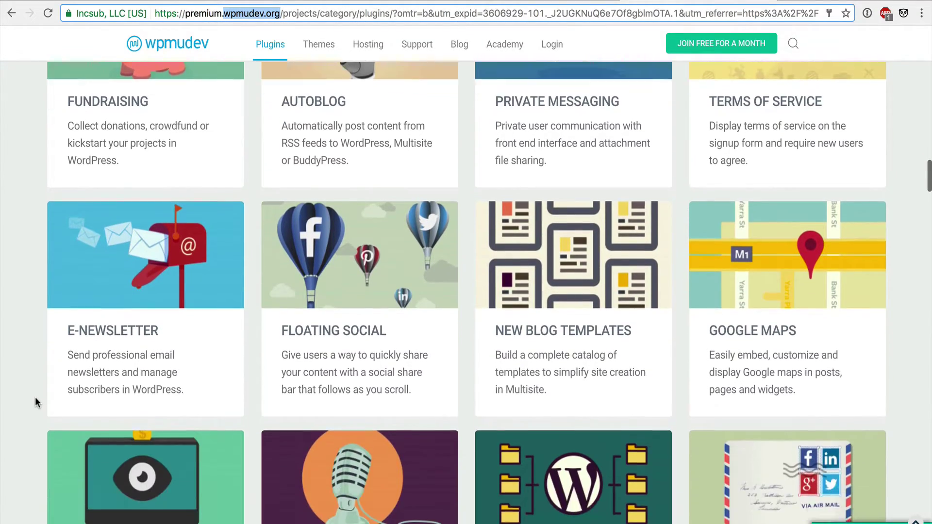
scroll(34, 401, down, 5)
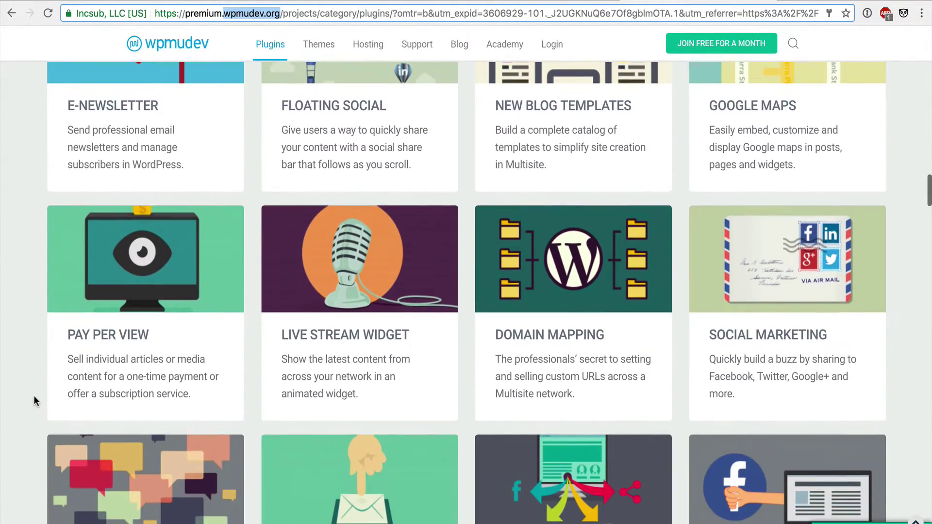
scroll(33, 401, down, 2)
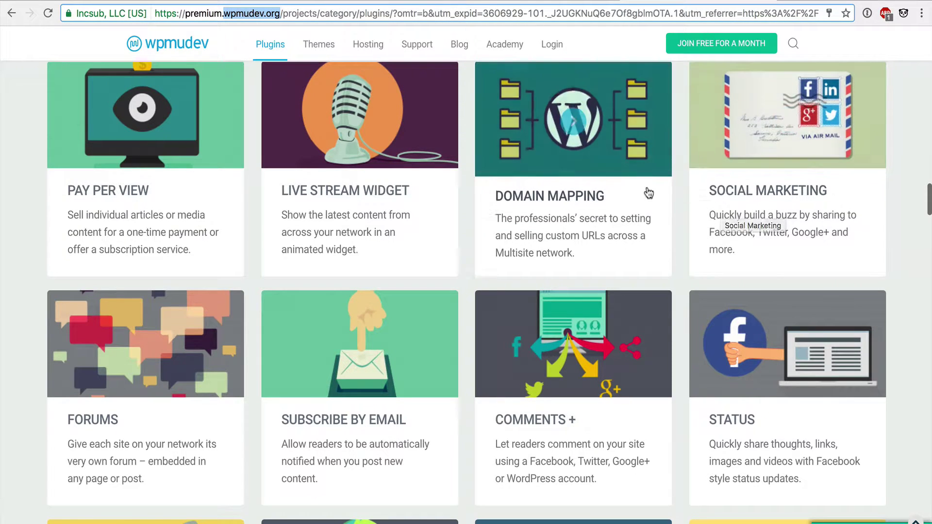
scroll(635, 215, up, 1)
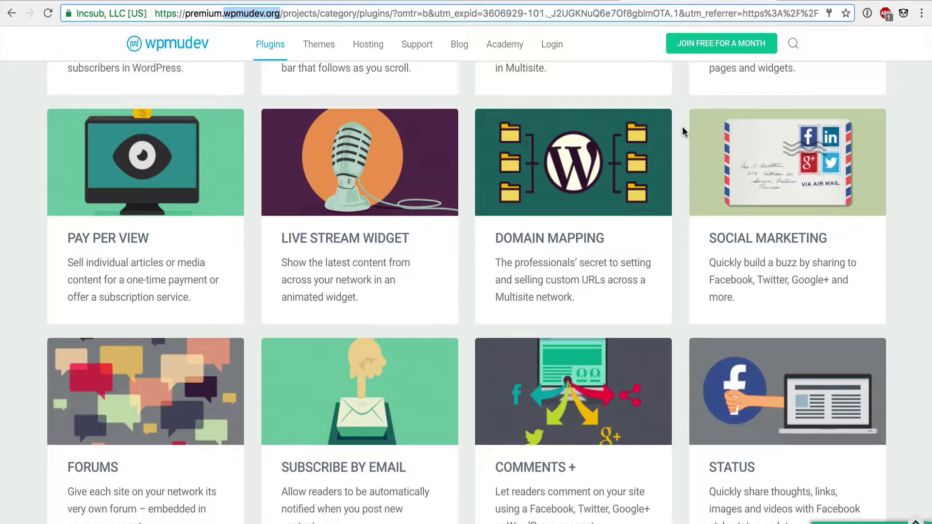
scroll(683, 126, down, 8)
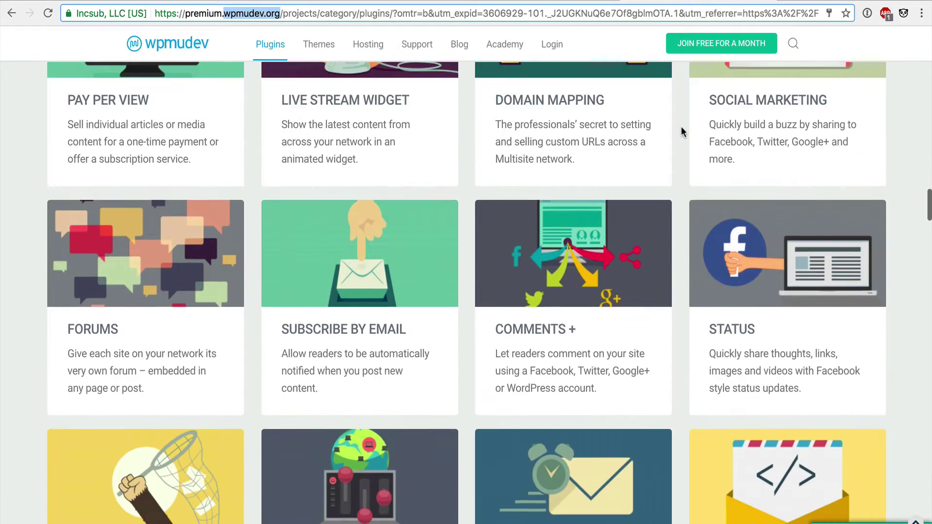
scroll(681, 128, down, 2)
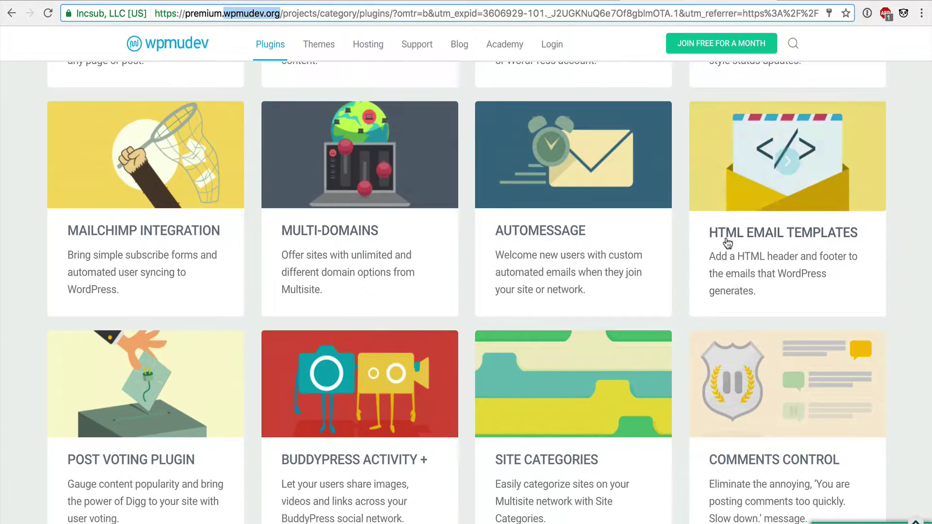
scroll(727, 243, down, 2)
scroll(727, 243, down, 7)
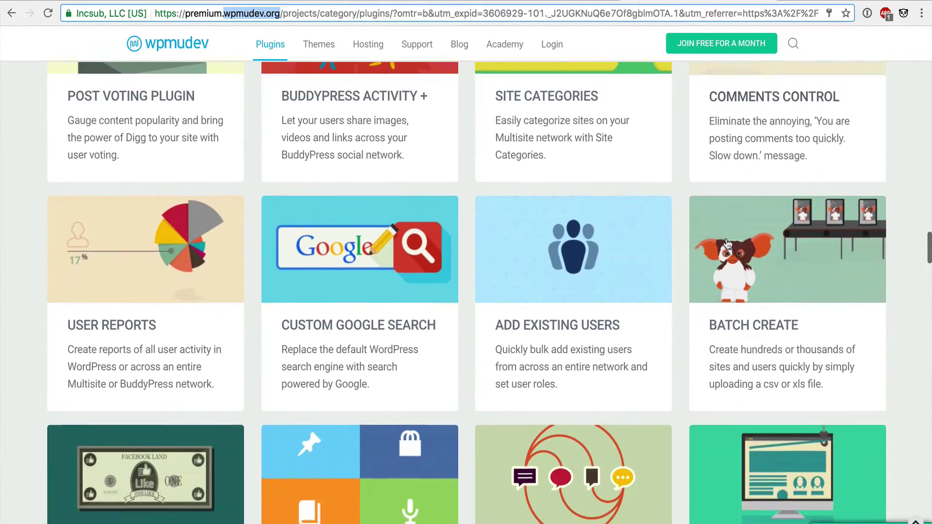
scroll(727, 243, down, 7)
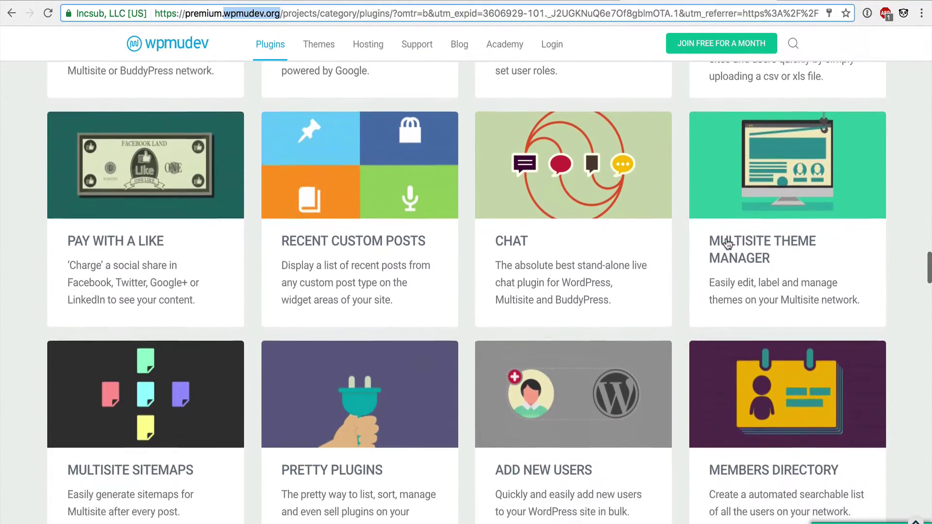
scroll(148, 252, up, 2)
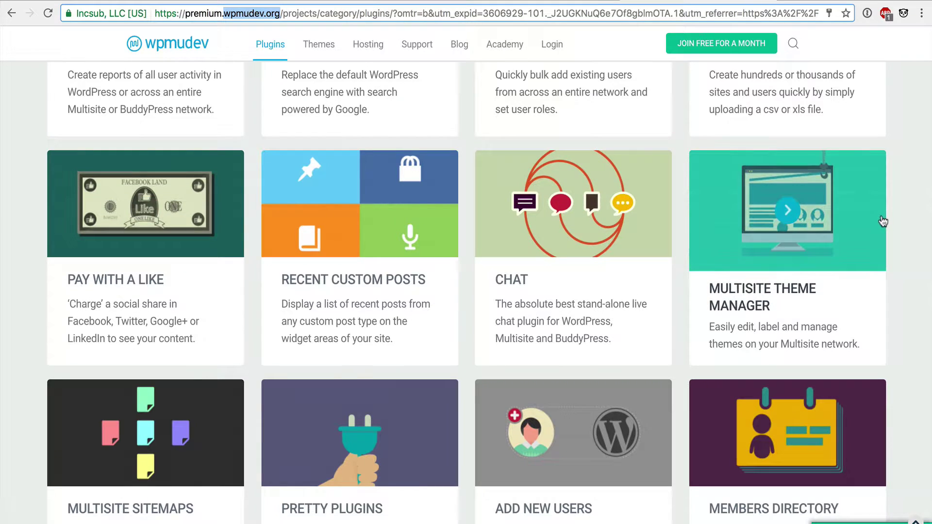
Scroll down through the plugin cards of the WPMU DEV catalog.
scroll(883, 222, down, 5)
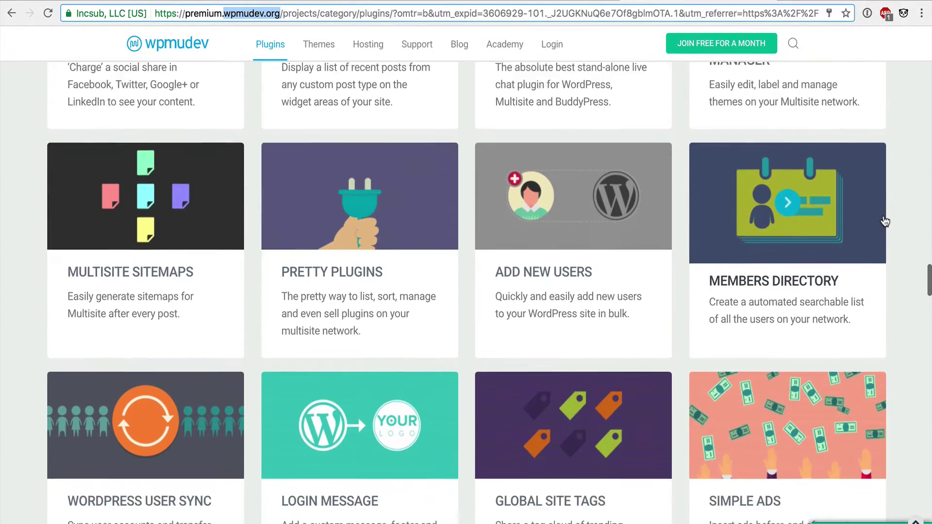
scroll(883, 219, down, 4)
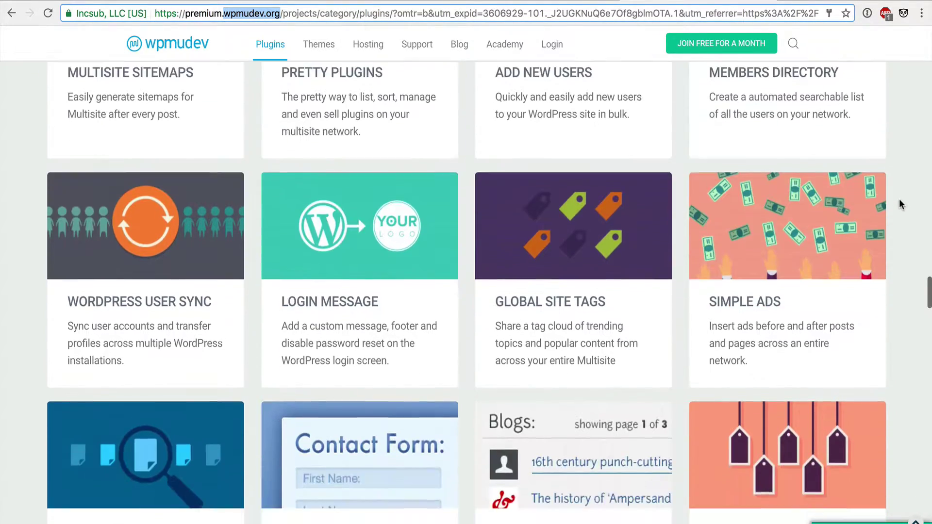
scroll(899, 200, down, 6)
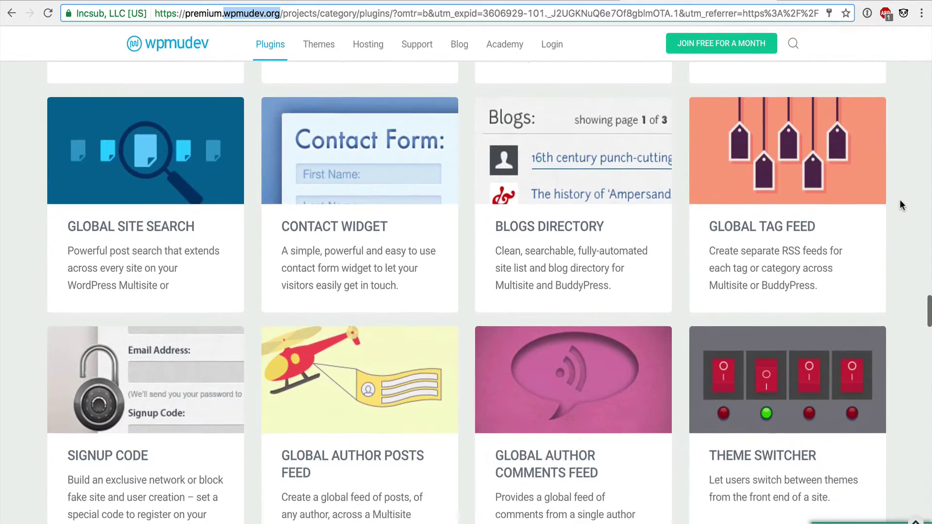
scroll(898, 200, down, 7)
scroll(899, 199, down, 6)
scroll(899, 199, down, 6)
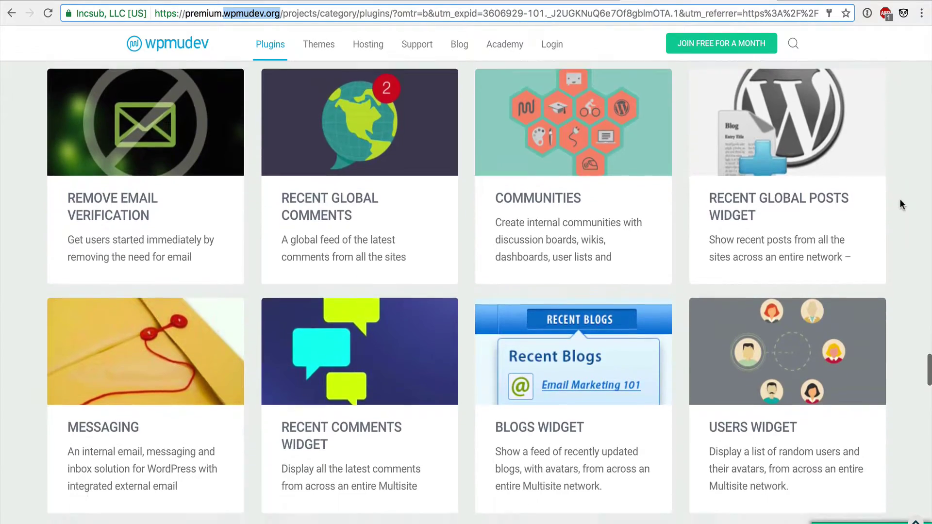
scroll(899, 199, down, 5)
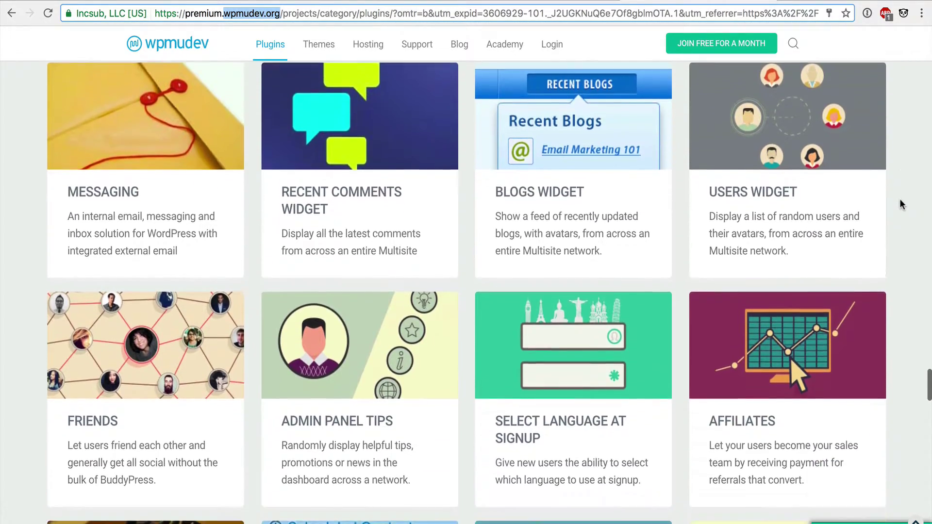
scroll(899, 199, down, 5)
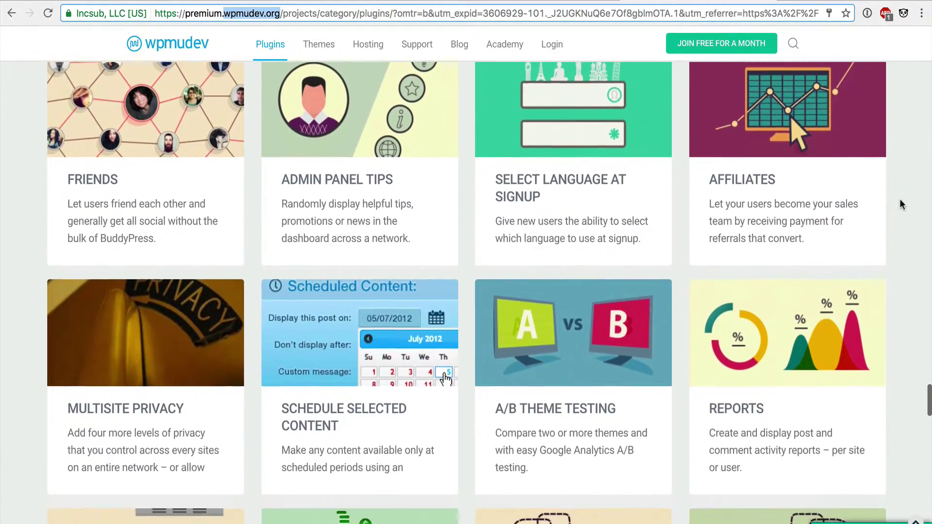
scroll(899, 199, down, 4)
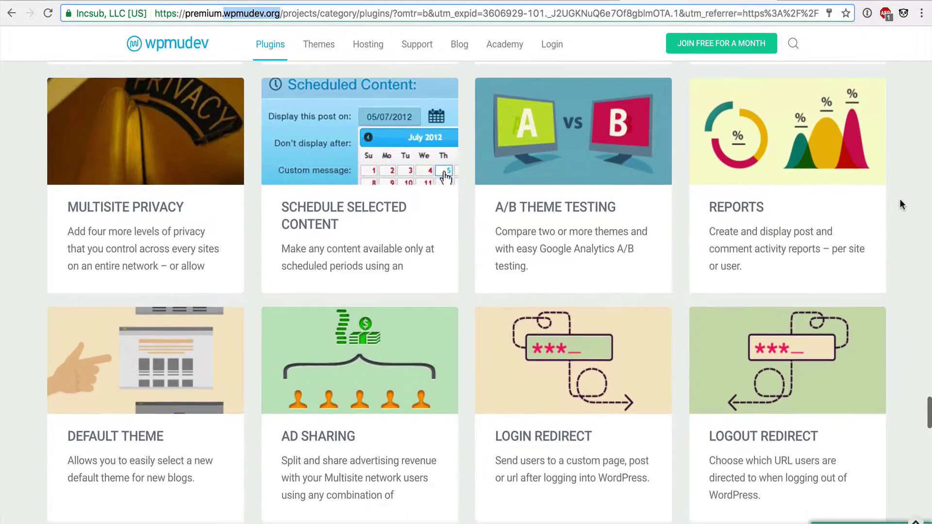
scroll(899, 199, down, 4)
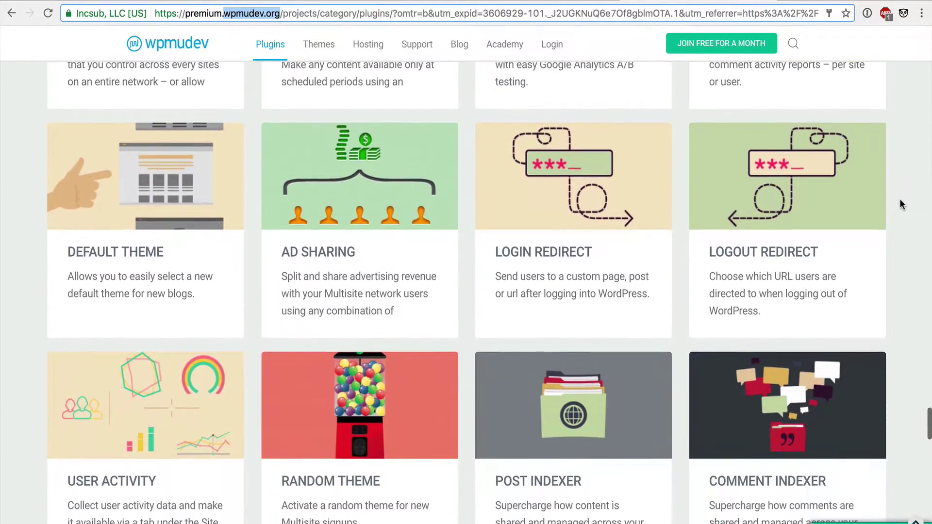
scroll(899, 199, down, 4)
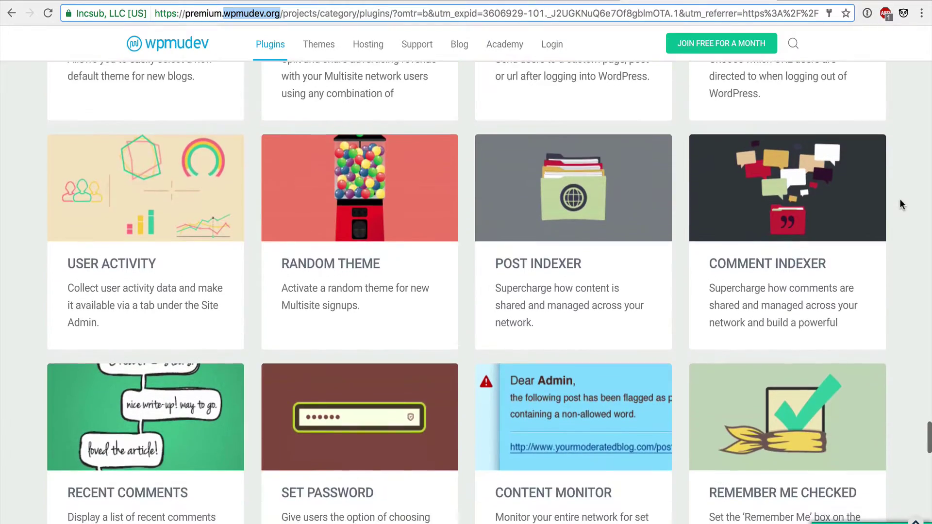
scroll(899, 199, down, 7)
scroll(899, 204, down, 5)
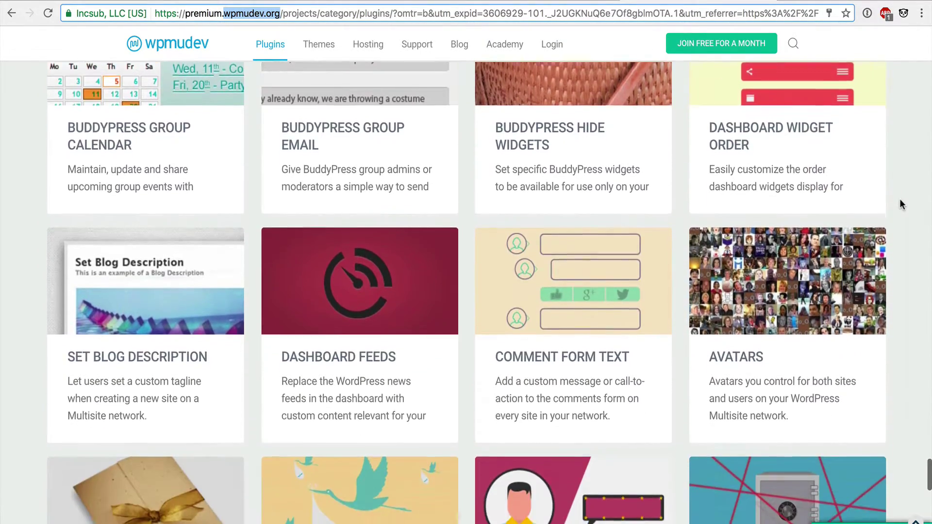
scroll(899, 204, down, 6)
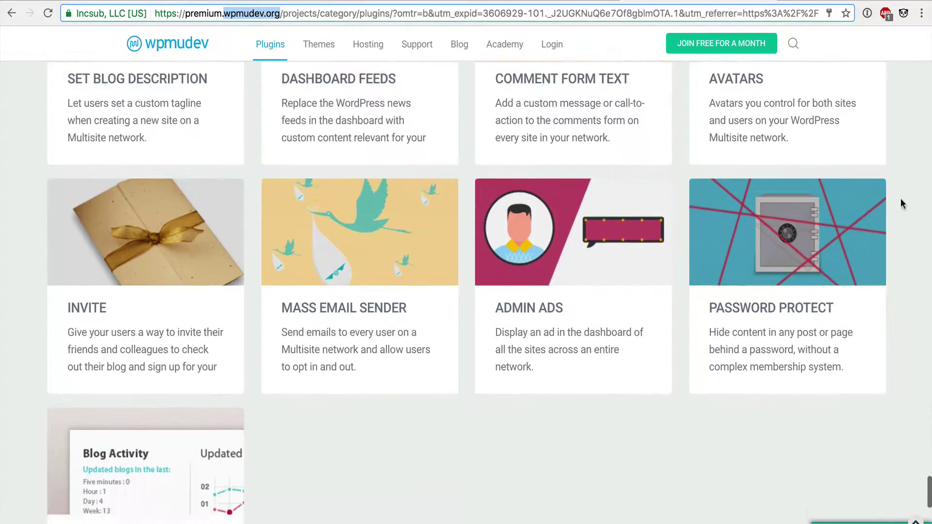
scroll(901, 204, down, 2)
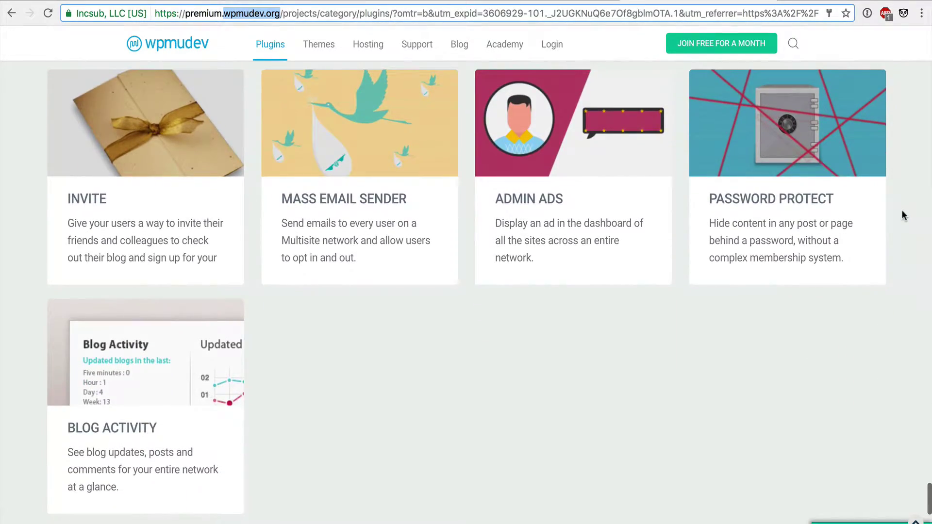
Scroll back up, then down to the Membership 2 Pro and Pro Sites cards.
scroll(901, 209, up, 15)
scroll(899, 219, up, 10)
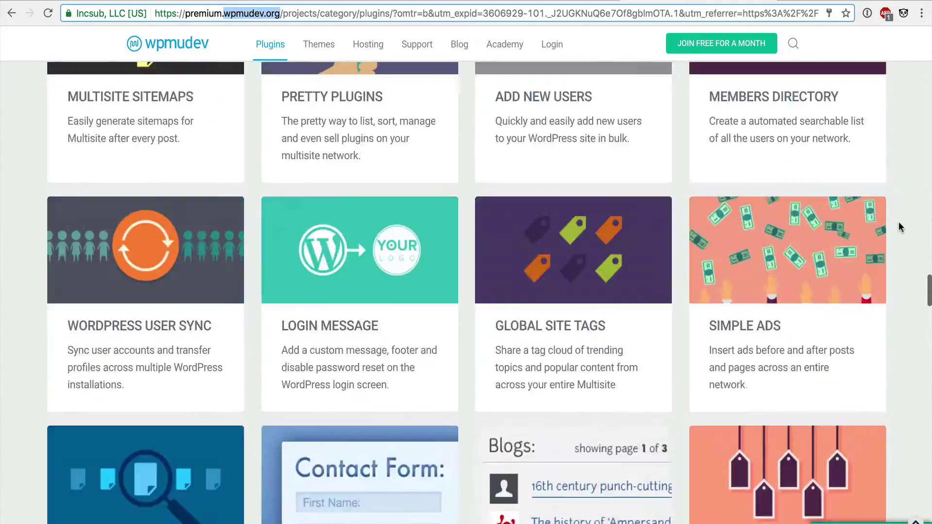
scroll(885, 241, up, 20)
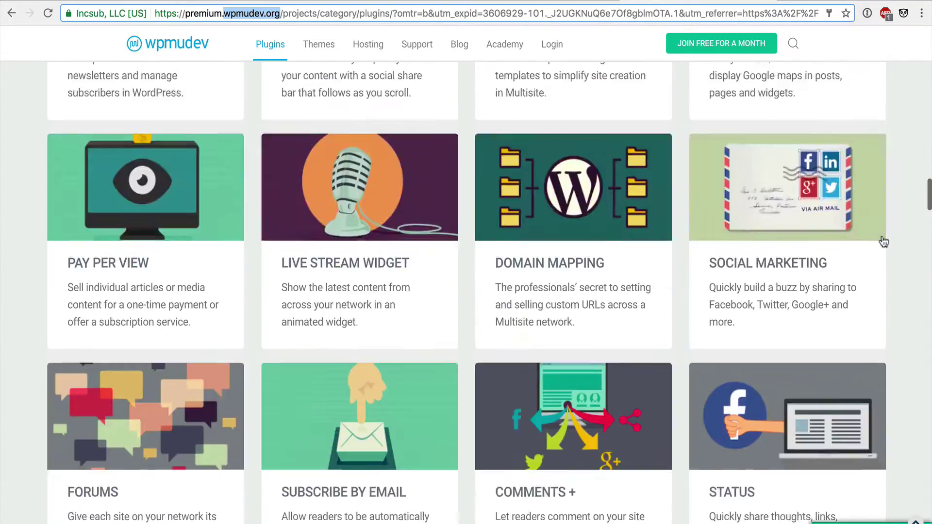
scroll(877, 241, up, 5)
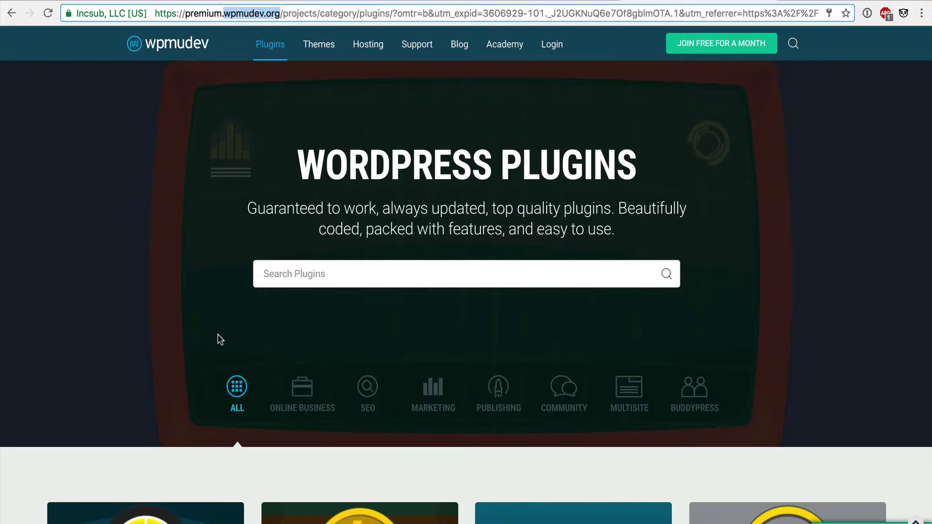
scroll(183, 365, down, 5)
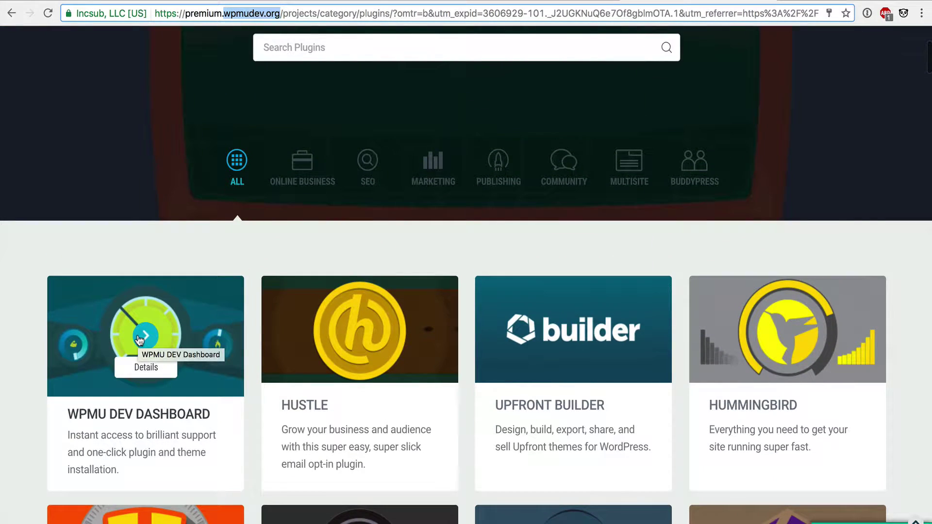
scroll(145, 486, down, 6)
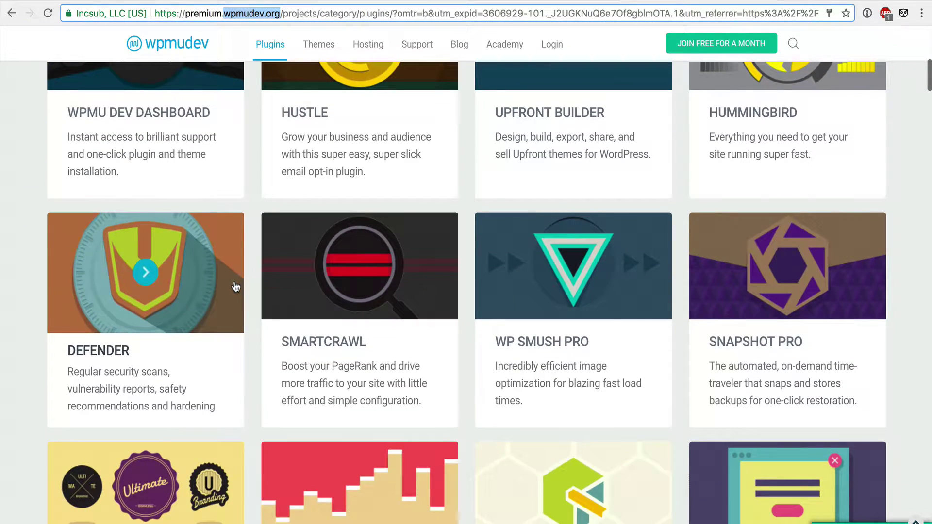
scroll(255, 252, down, 5)
scroll(255, 258, down, 3)
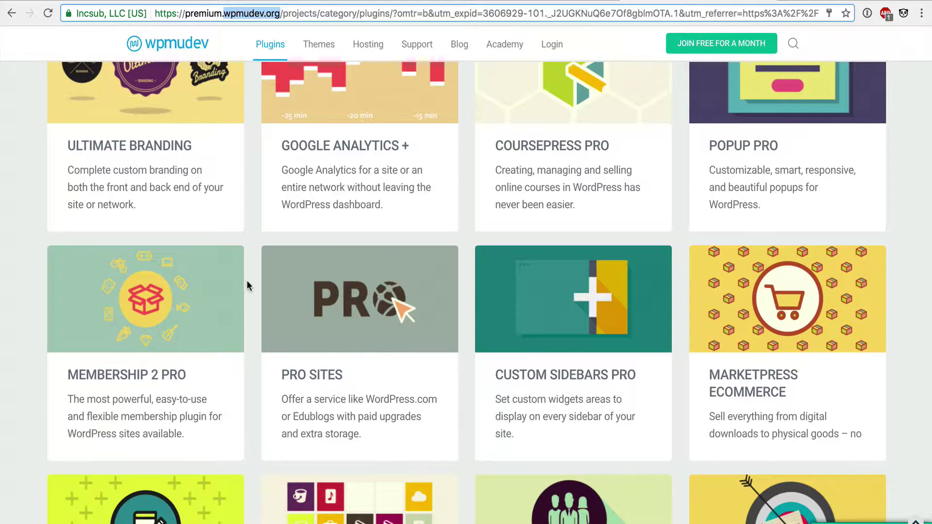
Select 'Advanced Custom Fields' in the Notes plugin list and return to Chrome.
key(super+Tab)
key(super+Tab)
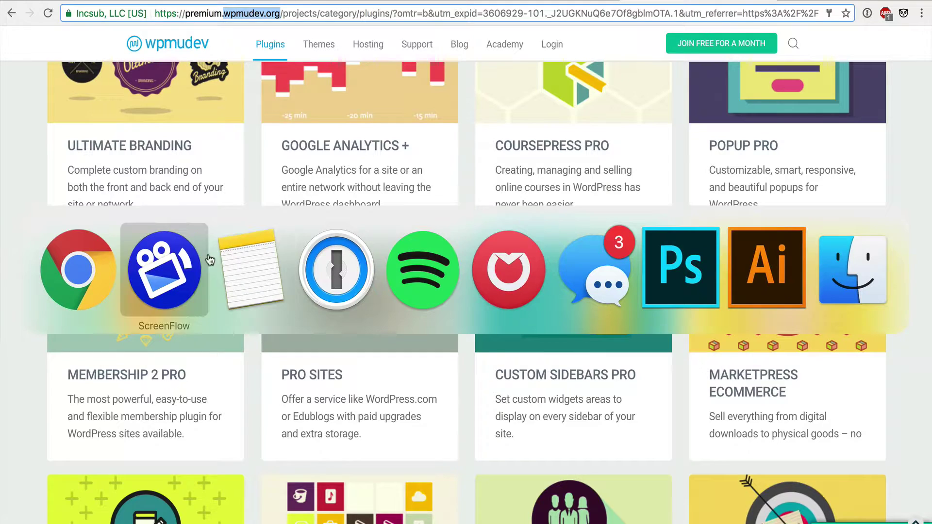
drag(471, 110, 387, 109)
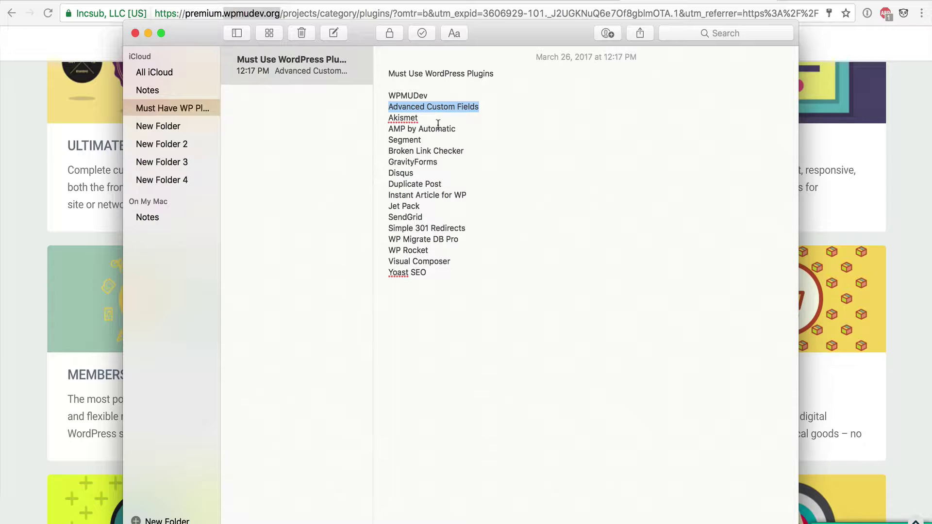
click(685, 12)
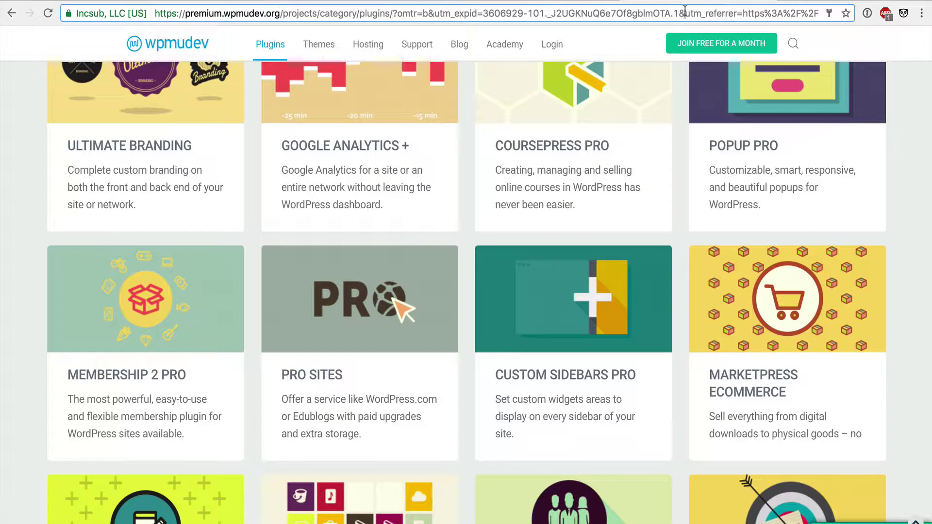
Google 'advanced custom fields' and open advancedcustomfields.com from the top result.
key(super+a)
text(adva)
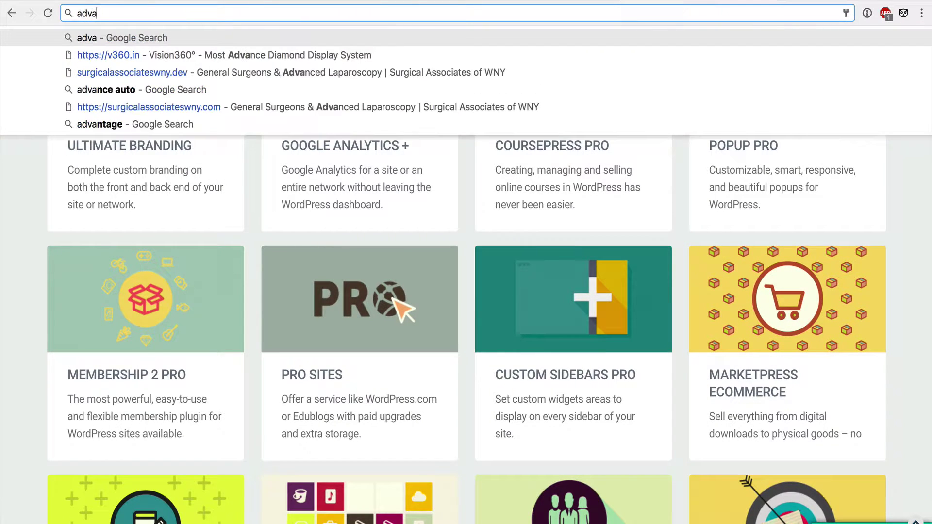
key(BackSpace)
key(BackSpace)
text(vabced)
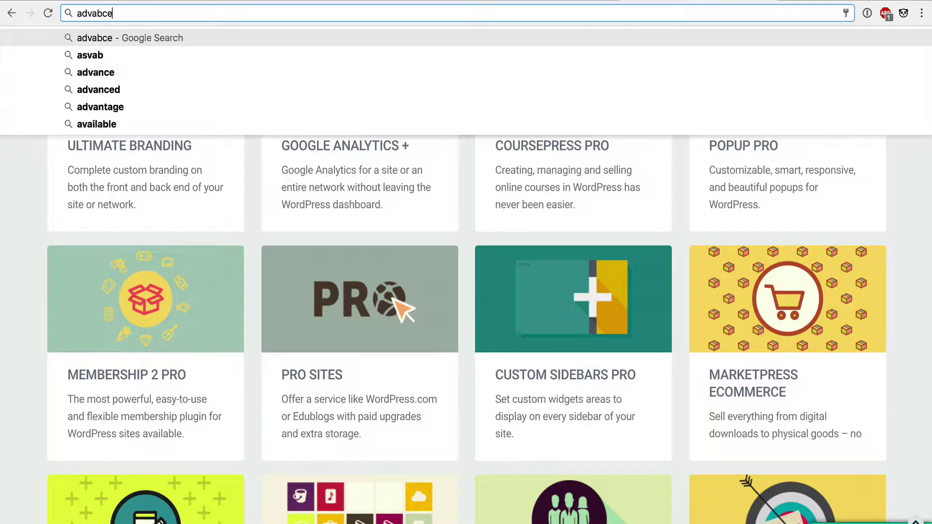
key(BackSpace)
key(BackSpace)
key(BackSpace)
key(BackSpace)
key(BackSpace)
text(nc)
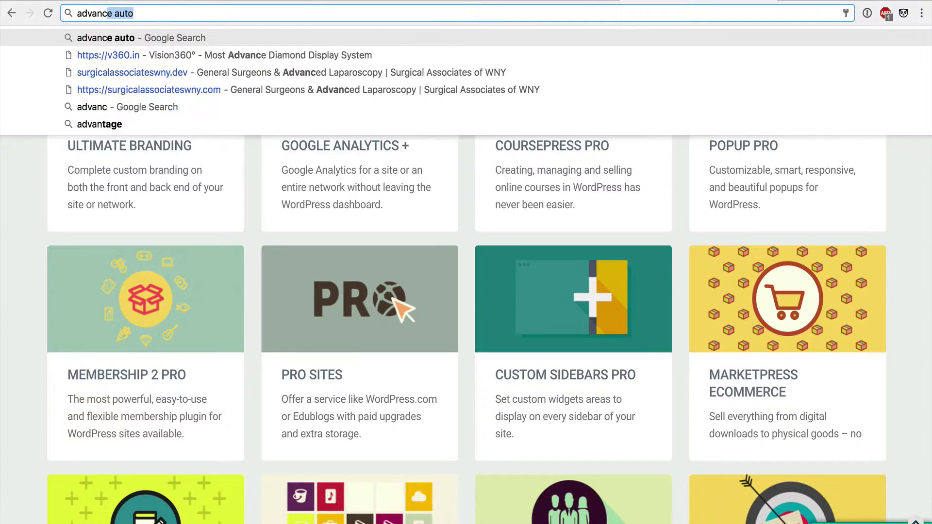
text(ed custom fields)
key(Return)
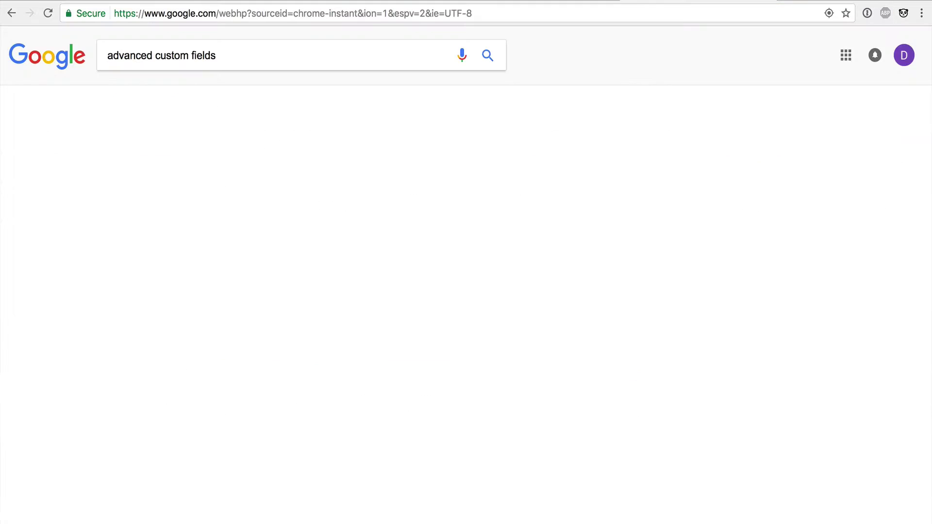
click(177, 164)
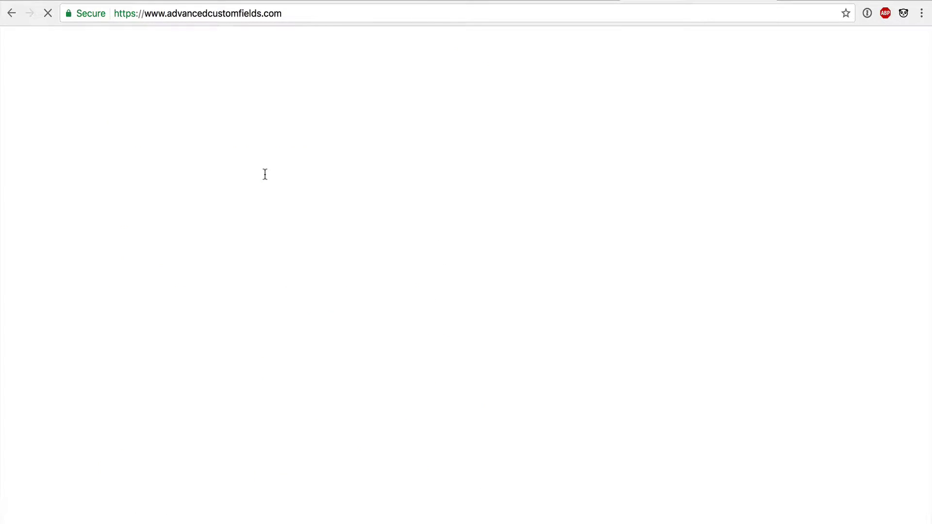
Highlight the 'Edit smarter with' tagline at the top of the ACF homepage.
scroll(225, 155, down, 6)
scroll(226, 156, down, 20)
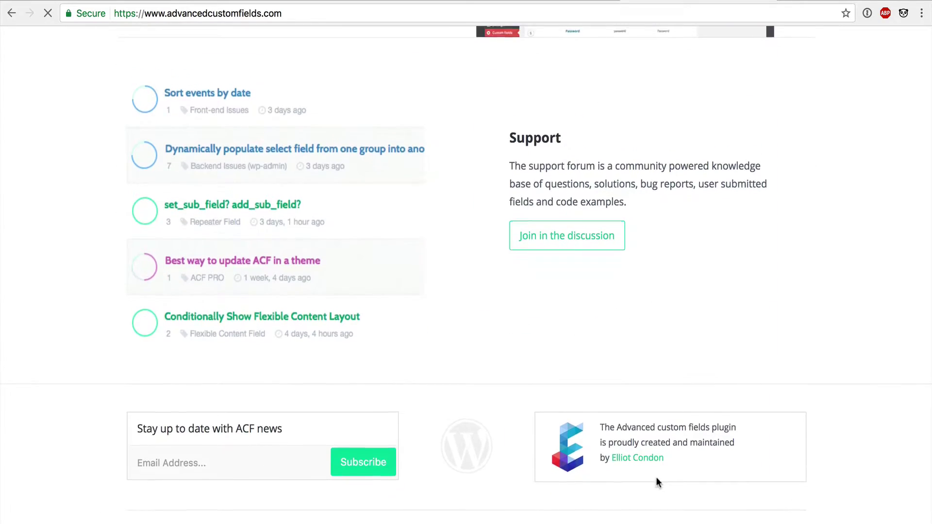
scroll(482, 467, up, 12)
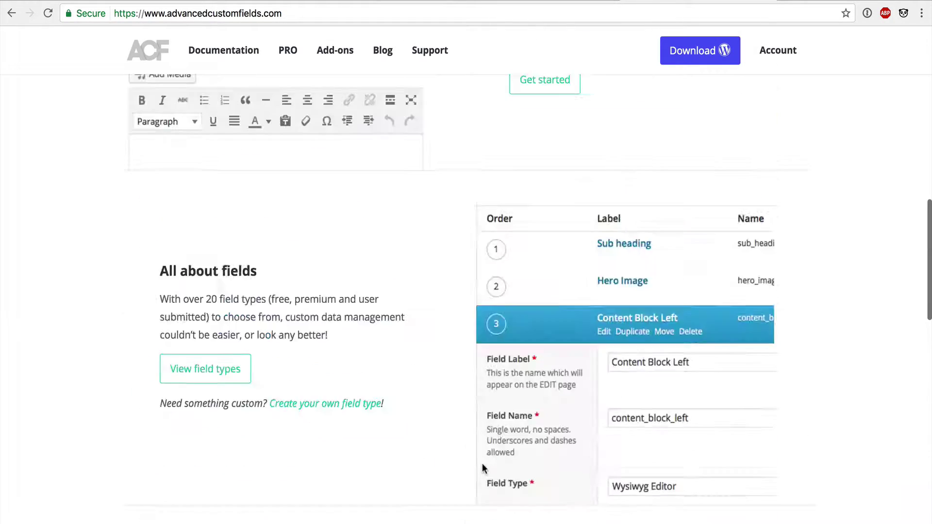
scroll(482, 463, up, 15)
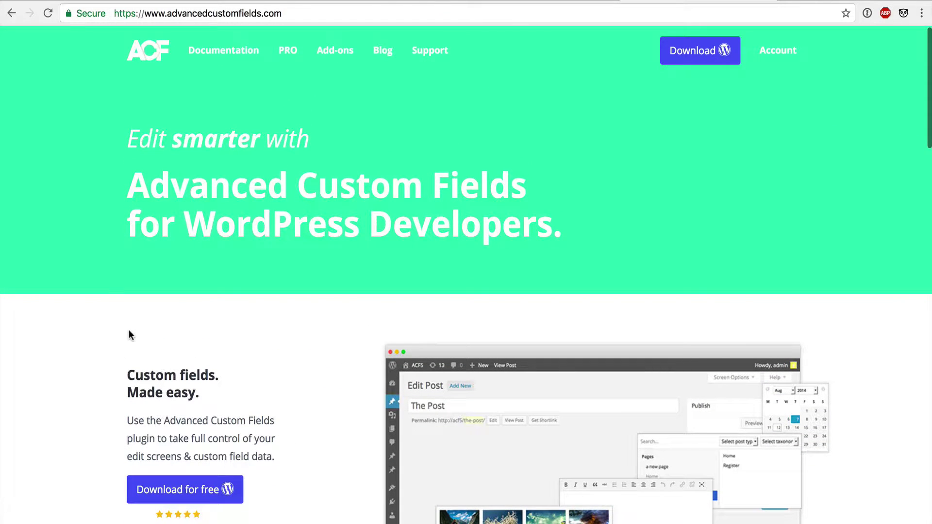
drag(128, 141, 305, 146)
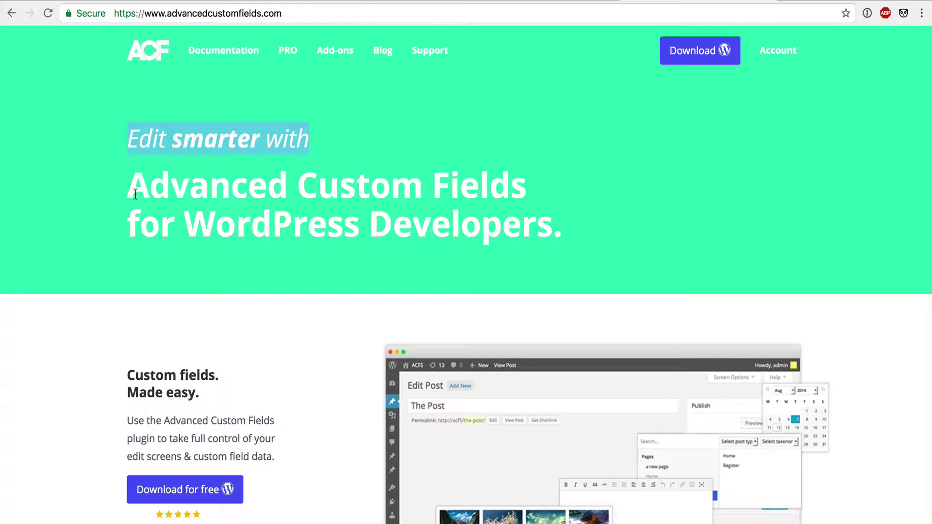
Scroll through the ACF homepage features and back up.
scroll(201, 188, down, 1)
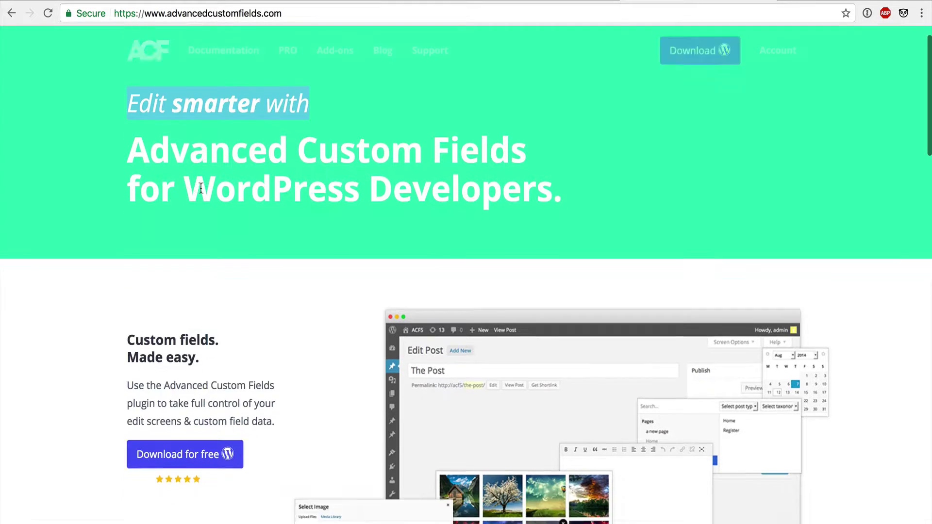
scroll(200, 188, down, 4)
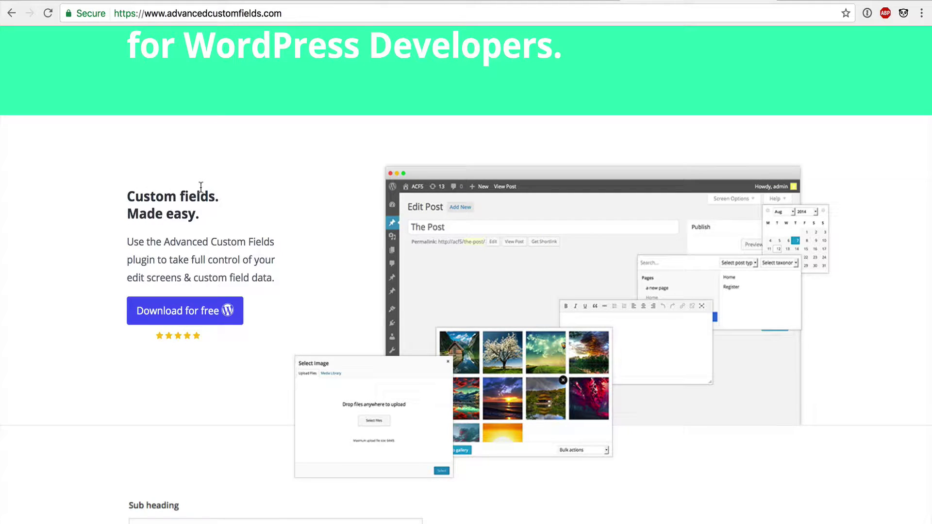
scroll(305, 220, down, 10)
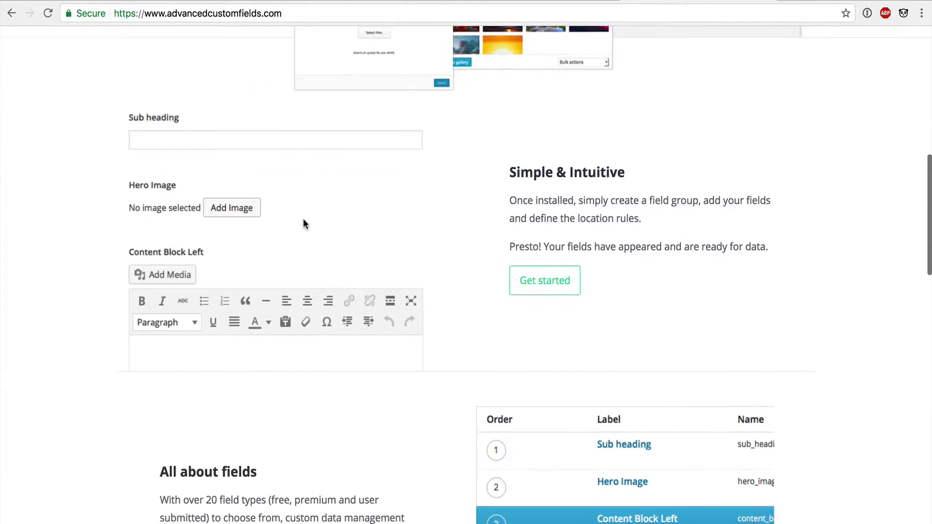
scroll(302, 220, down, 10)
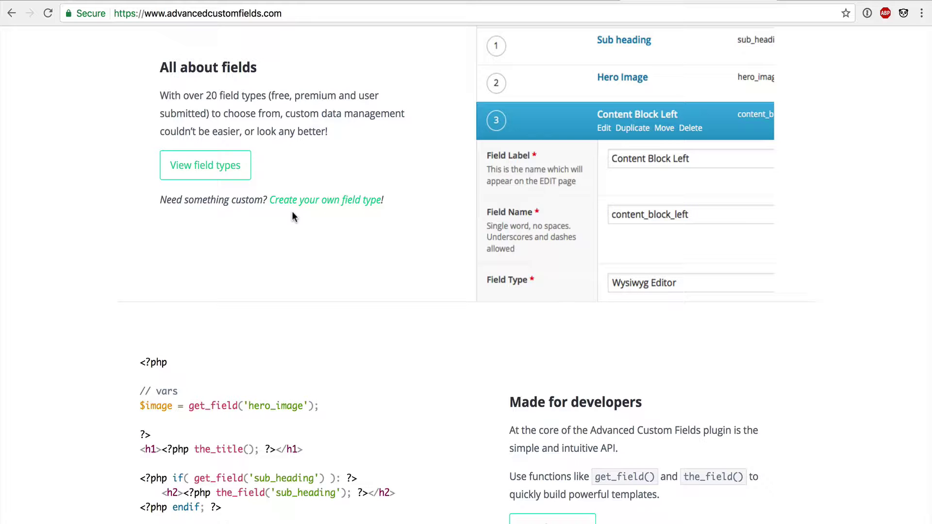
scroll(150, 301, down, 8)
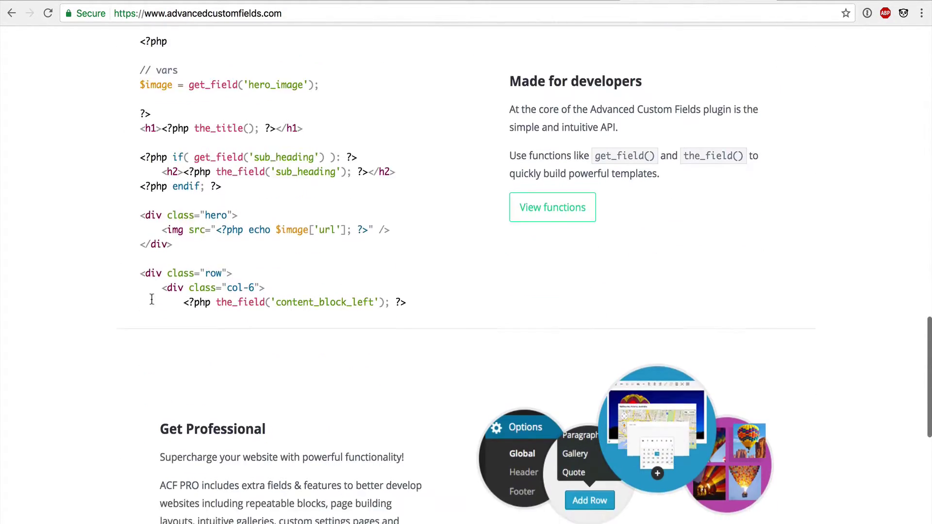
scroll(151, 299, down, 12)
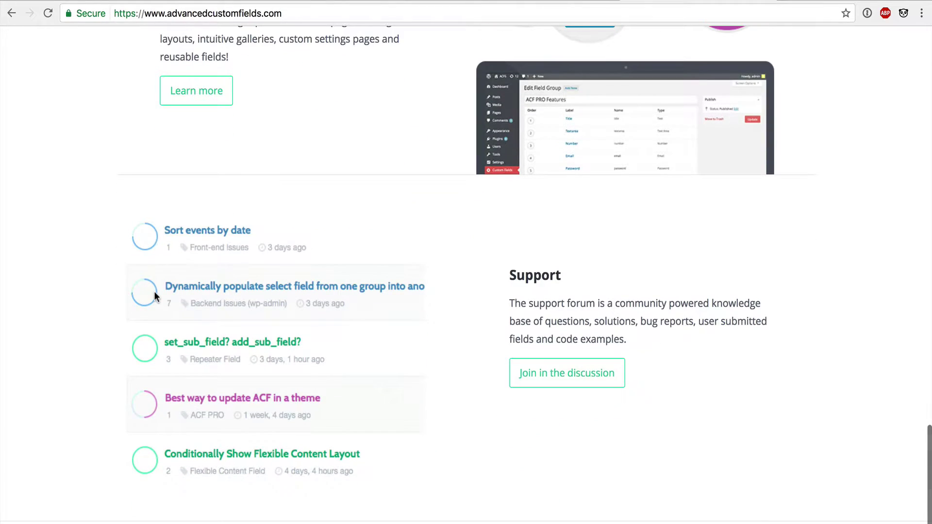
scroll(154, 291, down, 3)
scroll(154, 292, up, 13)
scroll(155, 291, up, 20)
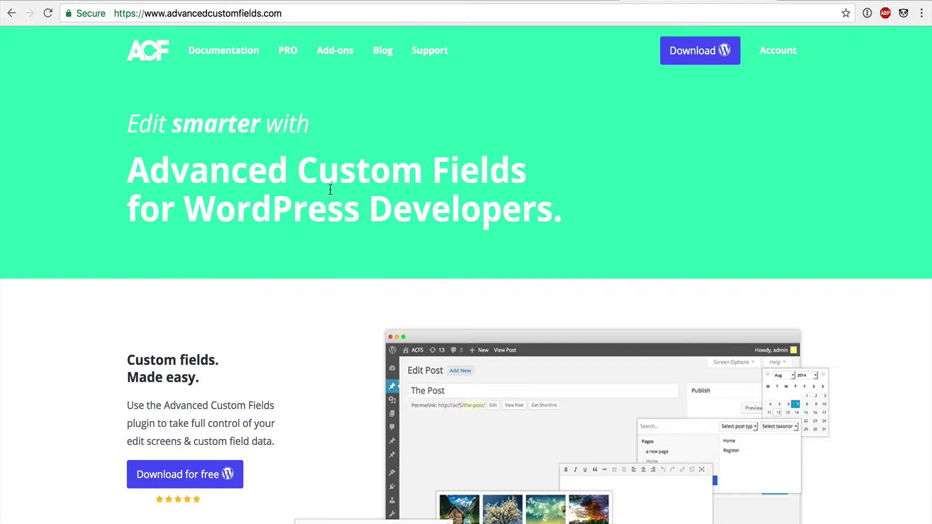
Select 'Akismet' in the Notes plugin list and return to Chrome's address bar.
key(super+Tab)
click(143, 266)
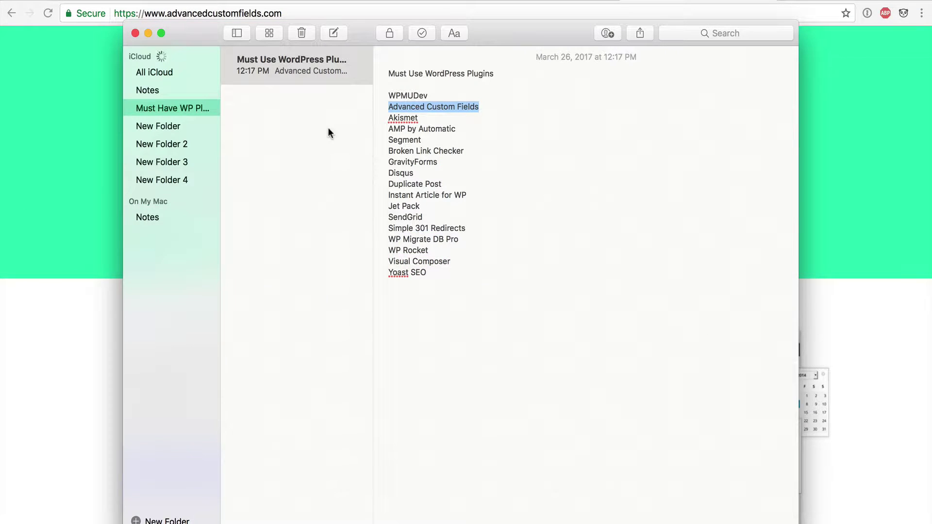
click(405, 119)
double_click(405, 119)
click(92, 225)
click(631, 13)
Search Google for 'akismet' and open akismet.com from the first result.
text(akismet)
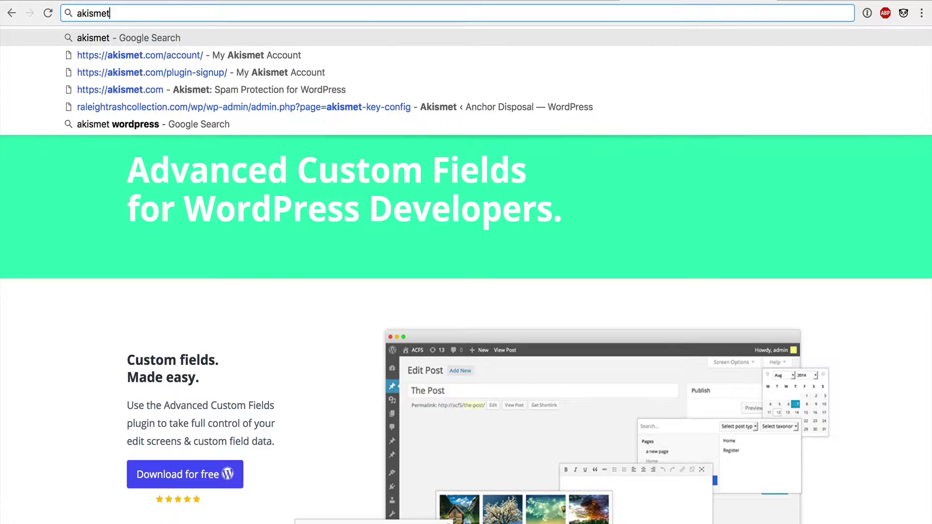
key(Return)
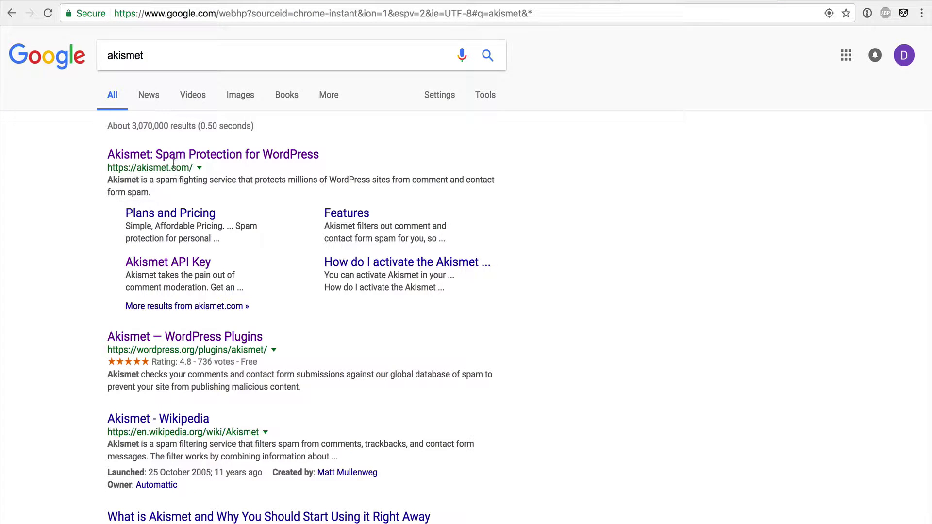
click(176, 164)
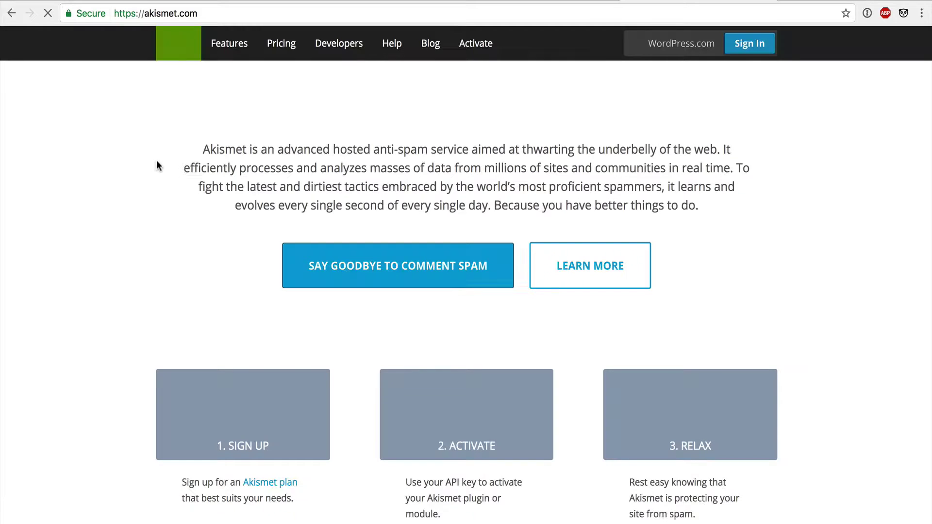